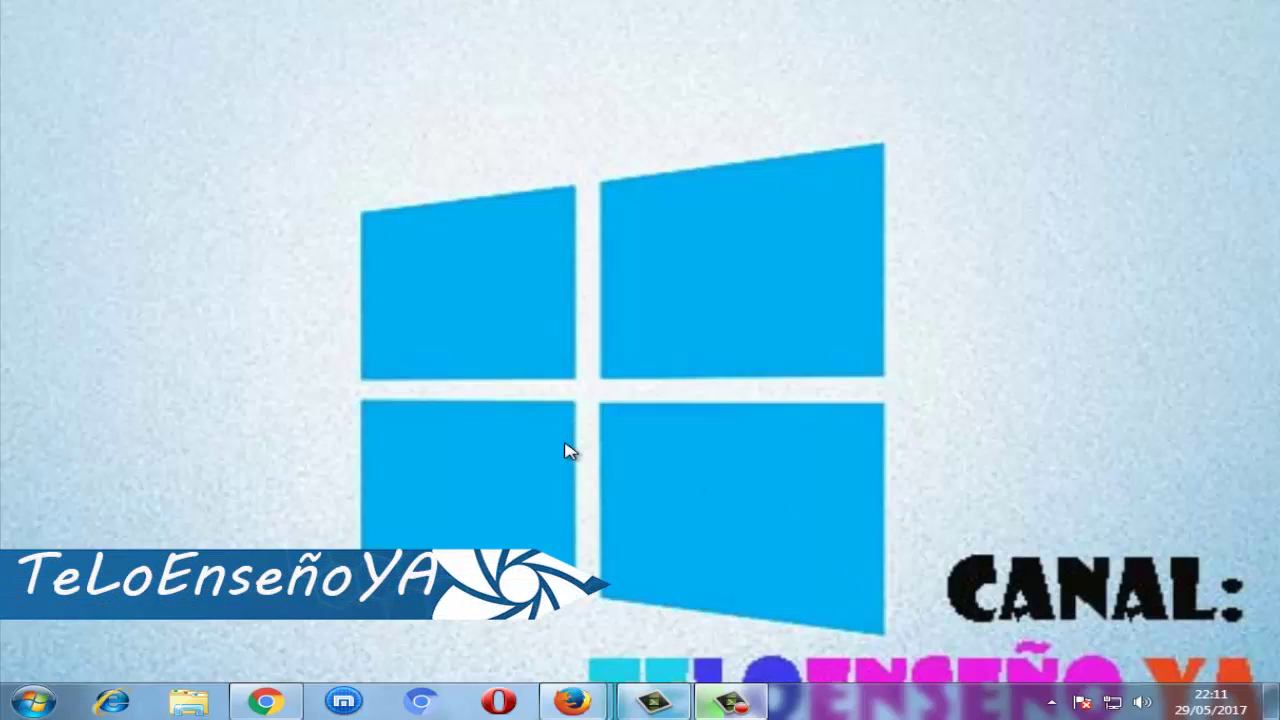
pyautogui.rightClick(297, 289)
pyautogui.click(312, 345)
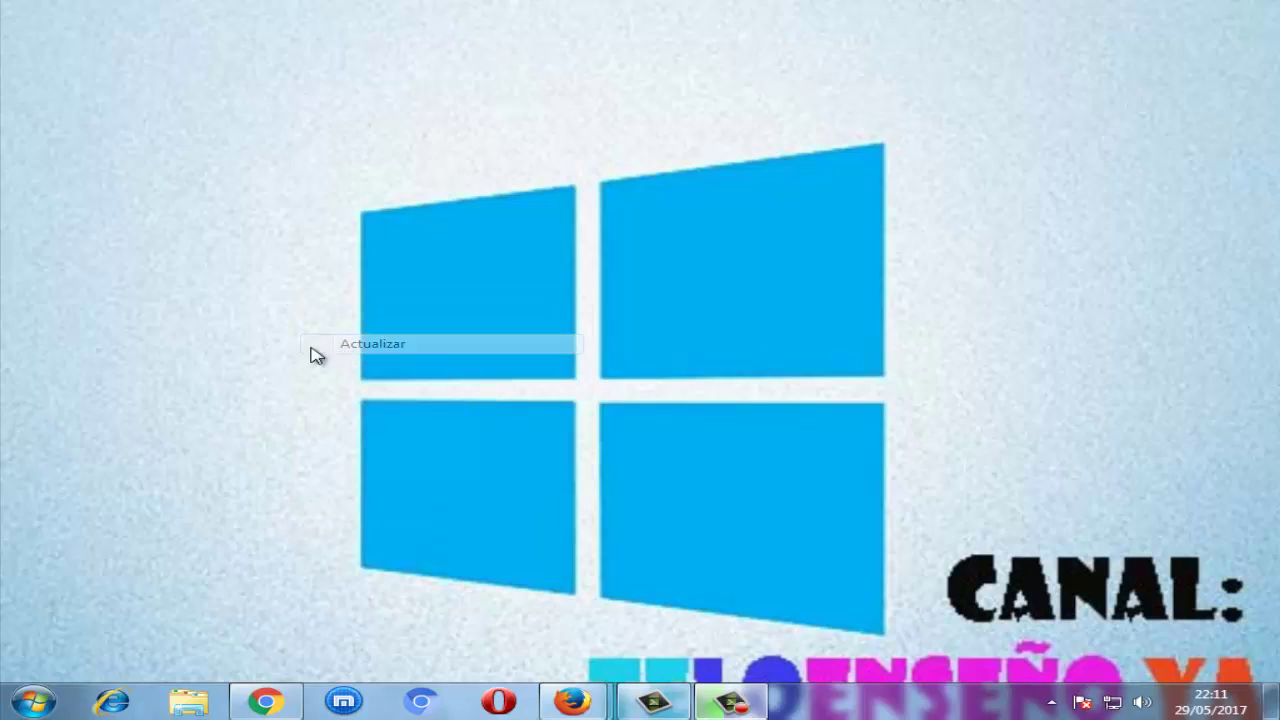
pyautogui.rightClick(229, 324)
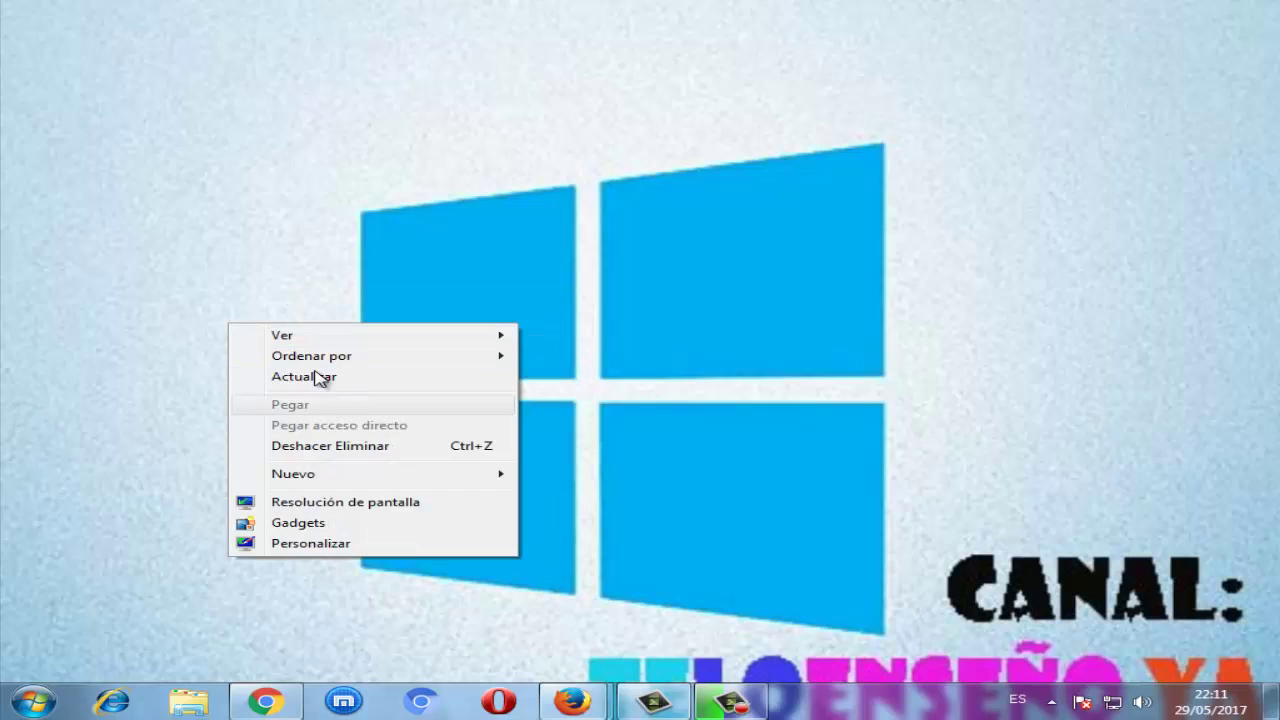
pyautogui.click(323, 373)
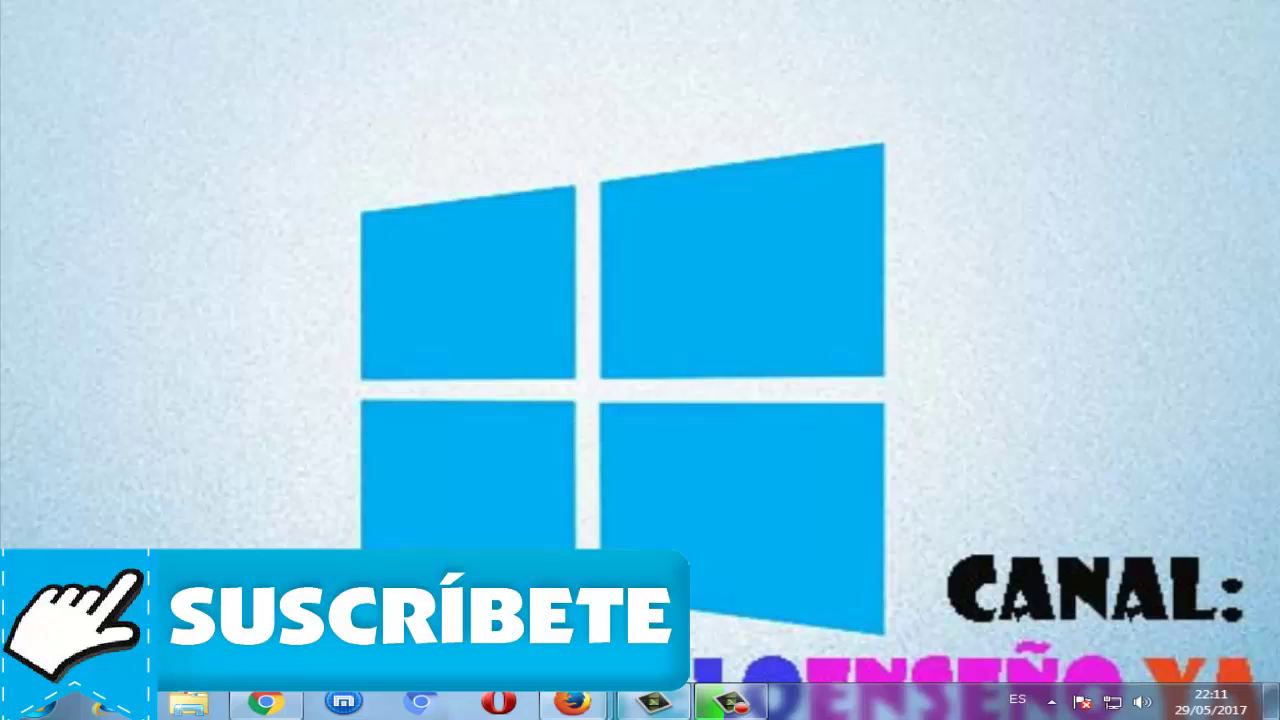
pyautogui.click(40, 711)
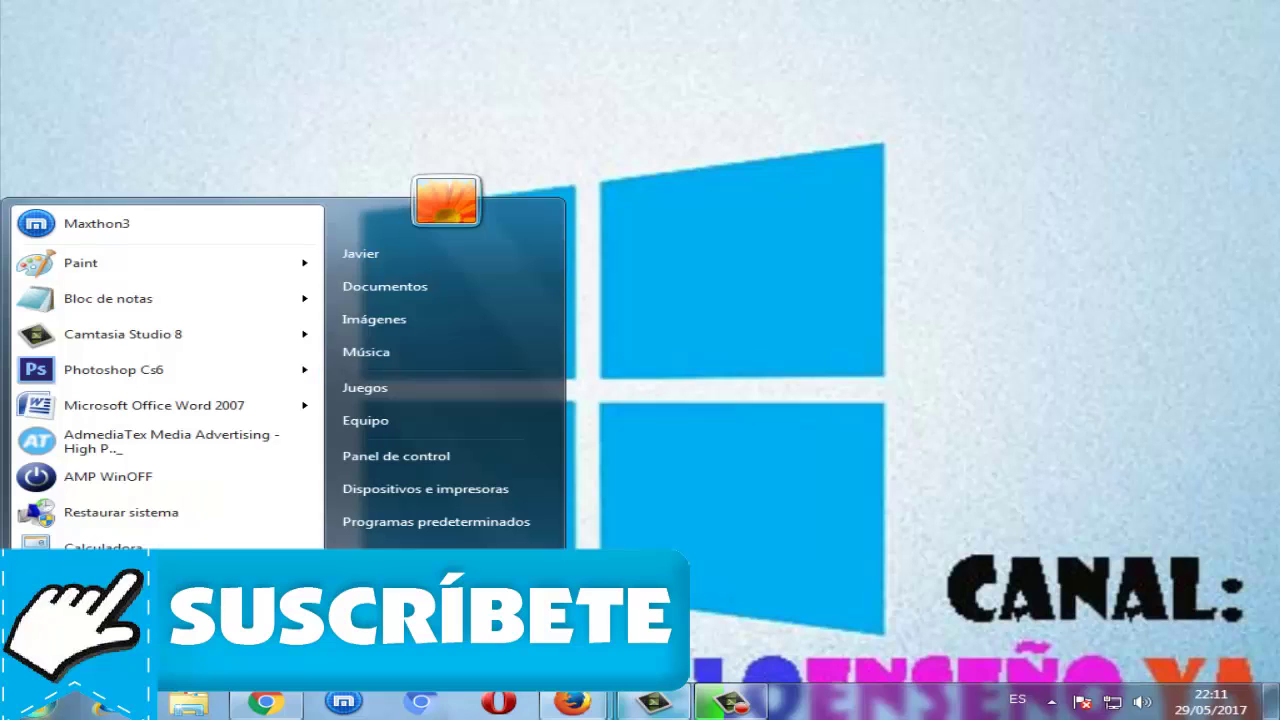
pyautogui.click(86, 615)
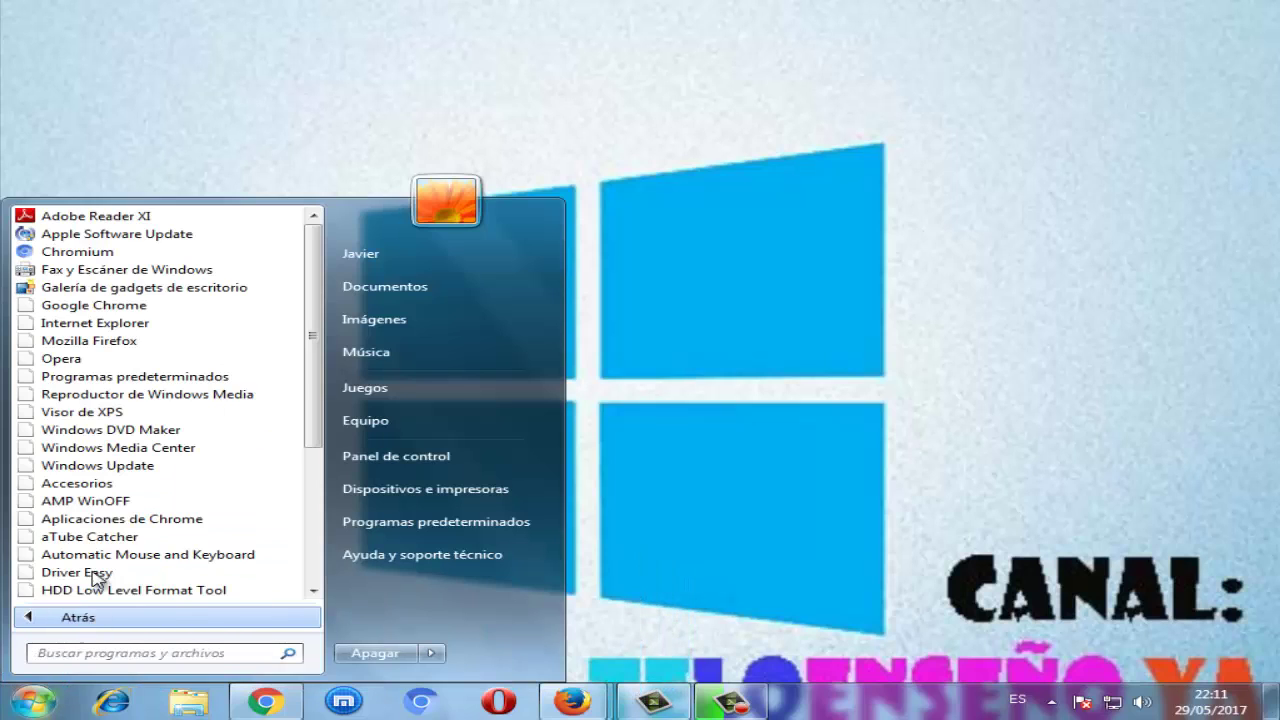
pyautogui.click(100, 341)
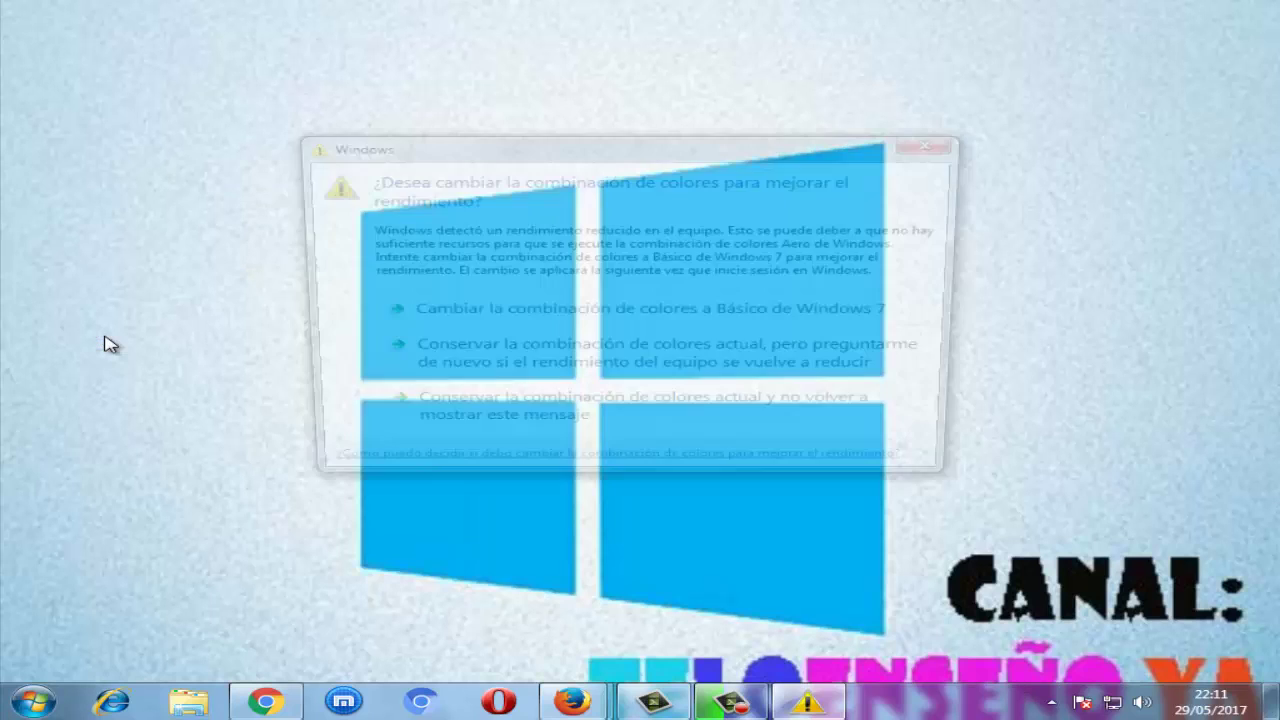
# Step: Keep the current Windows colour scheme, with the option to be asked again if the computer's performance drops
pyautogui.click(465, 347)
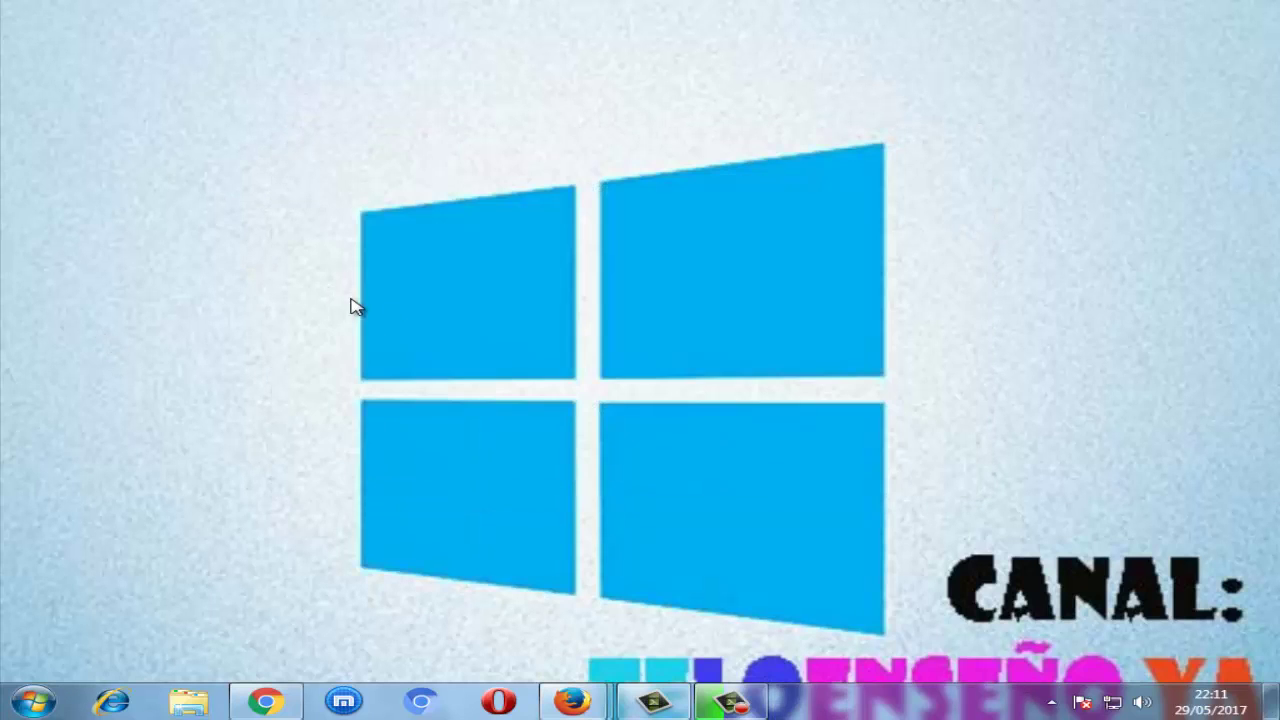
pyautogui.rightClick(332, 288)
pyautogui.click(429, 341)
pyautogui.rightClick(354, 318)
pyautogui.click(422, 369)
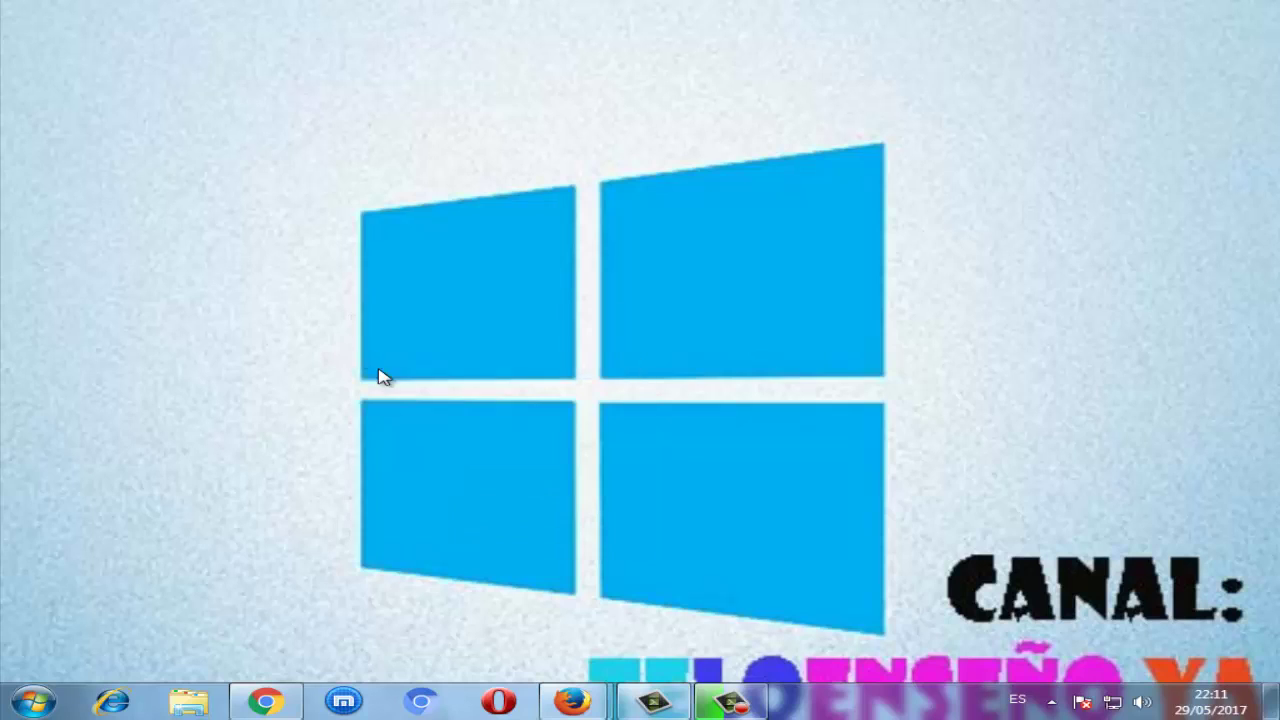
pyautogui.rightClick(325, 337)
pyautogui.click(410, 393)
pyautogui.rightClick(297, 321)
pyautogui.click(425, 377)
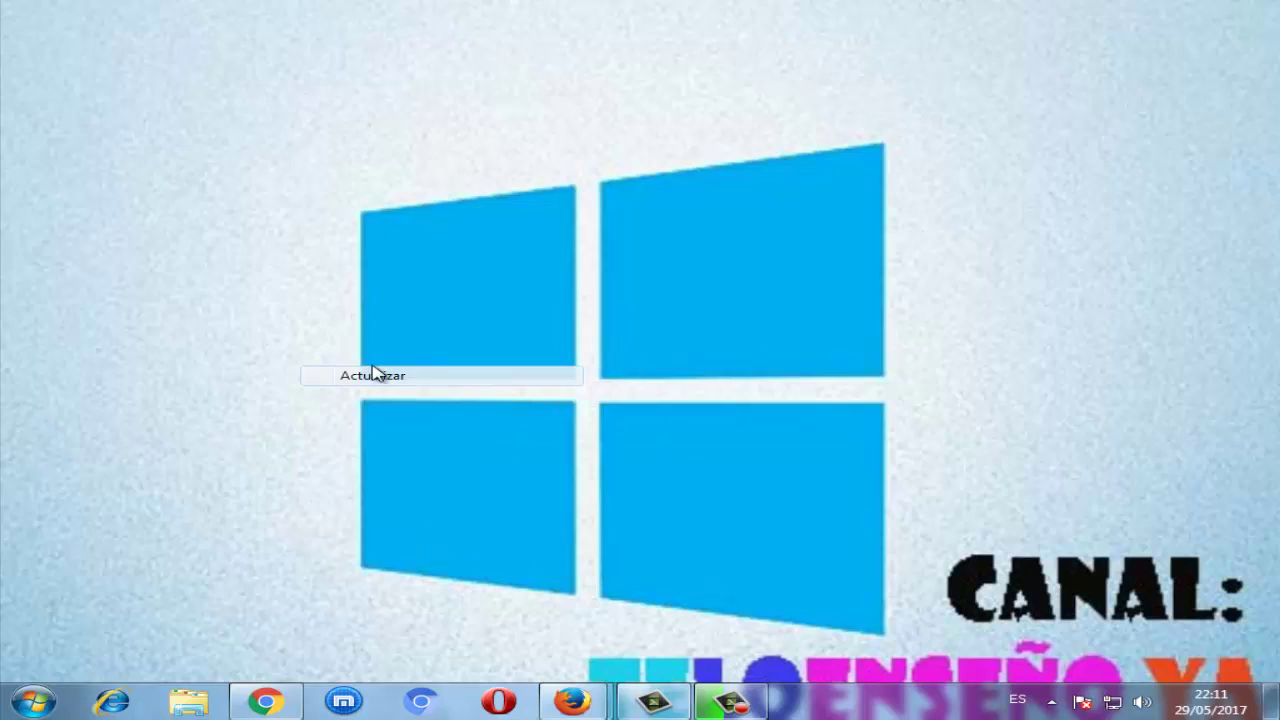
pyautogui.rightClick(236, 337)
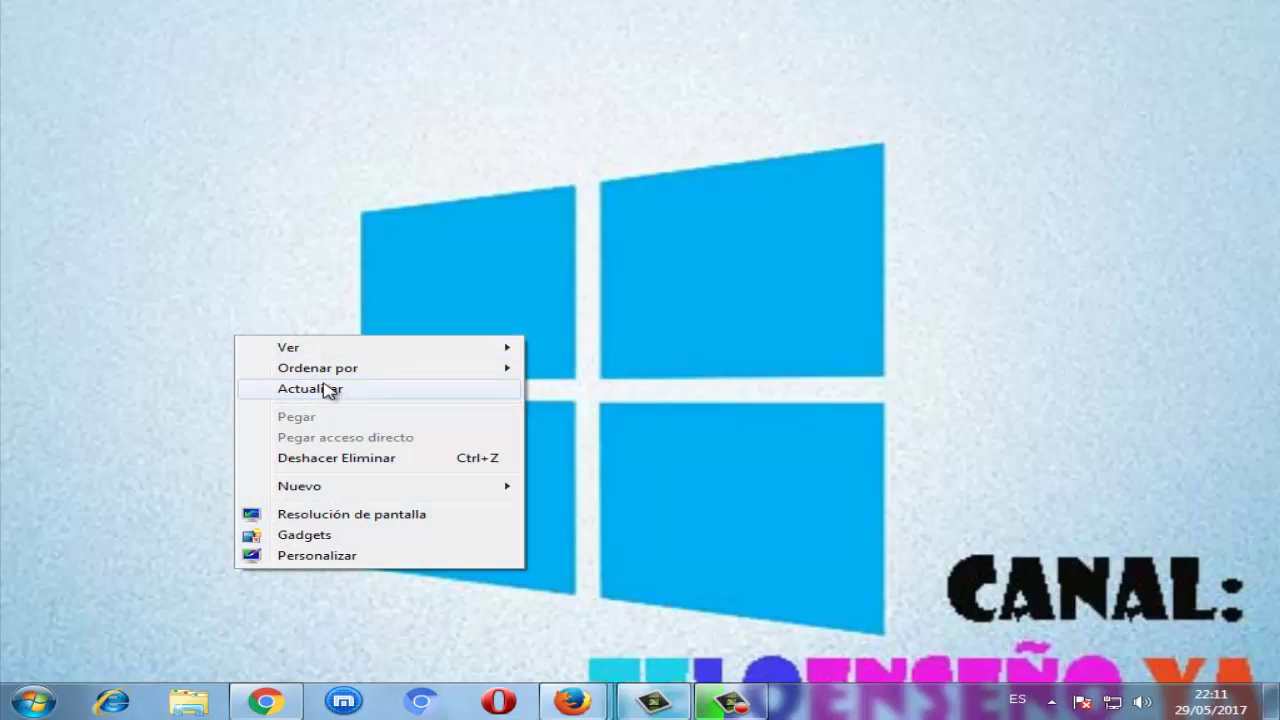
pyautogui.click(331, 388)
pyautogui.rightClick(297, 339)
pyautogui.click(362, 391)
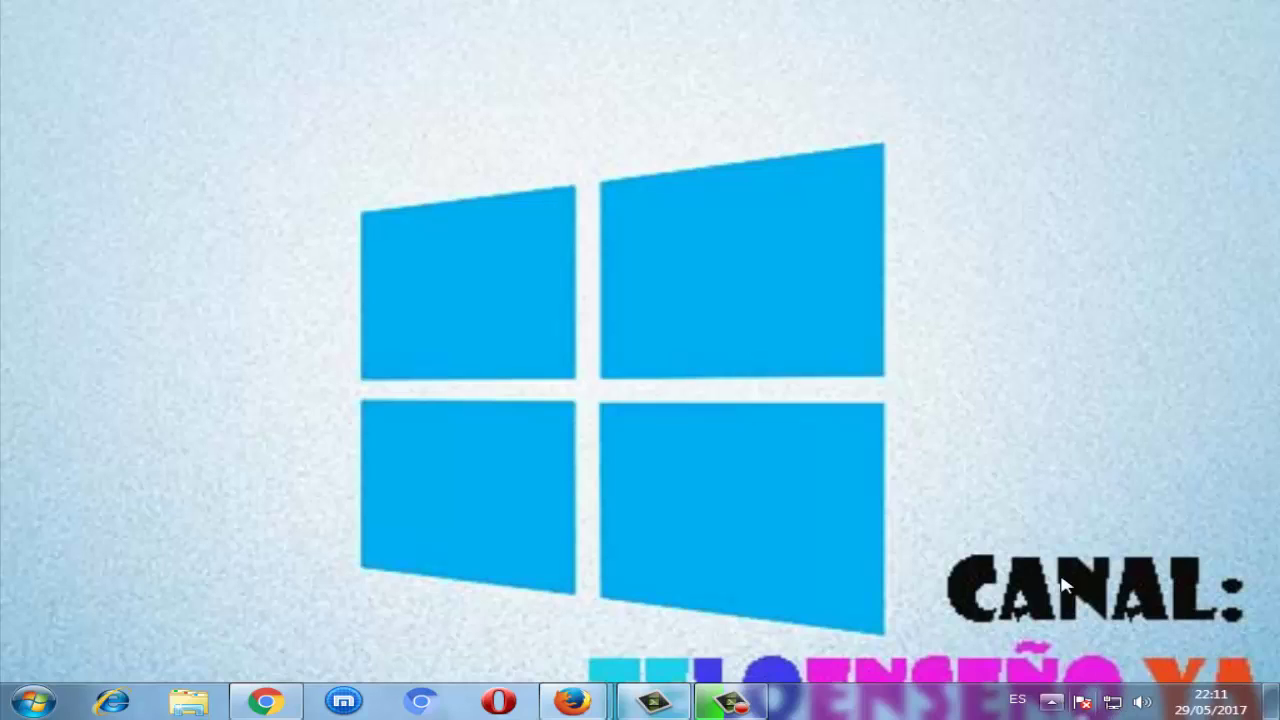
# Step: Open the Local Area Connection's properties through its status in the Network and Sharing Center
pyautogui.rightClick(1114, 706)
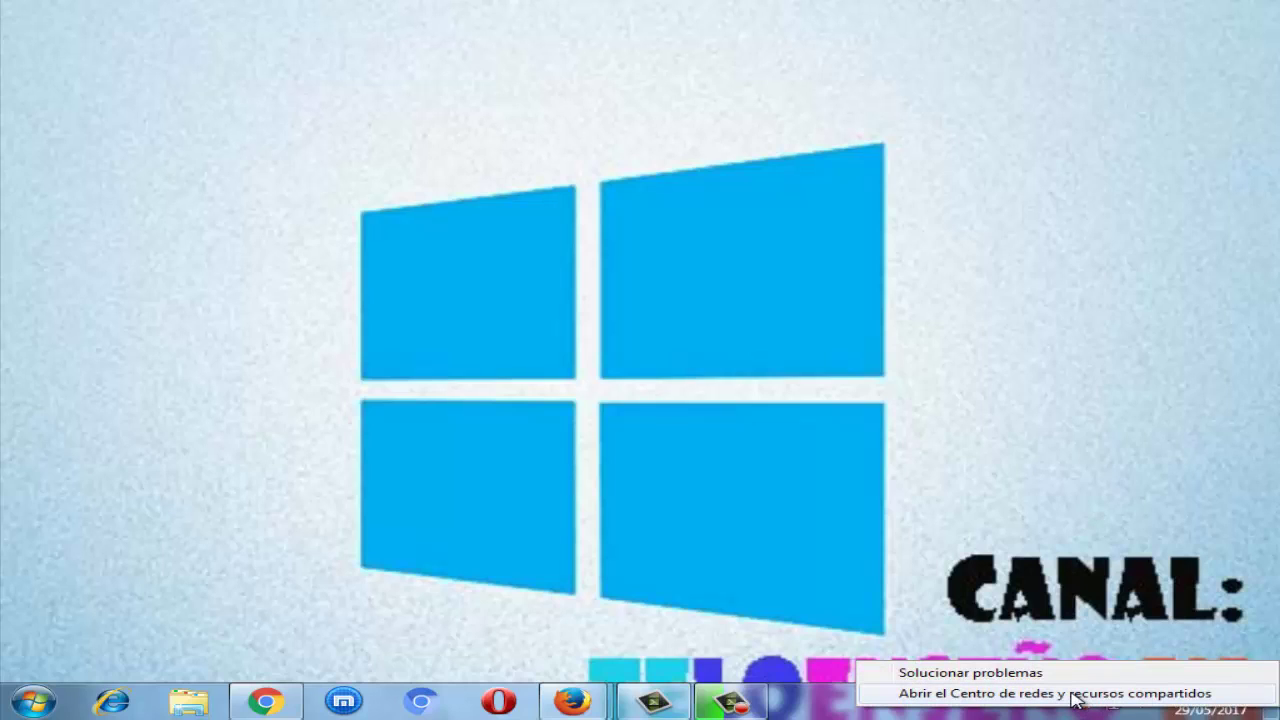
pyautogui.click(1071, 694)
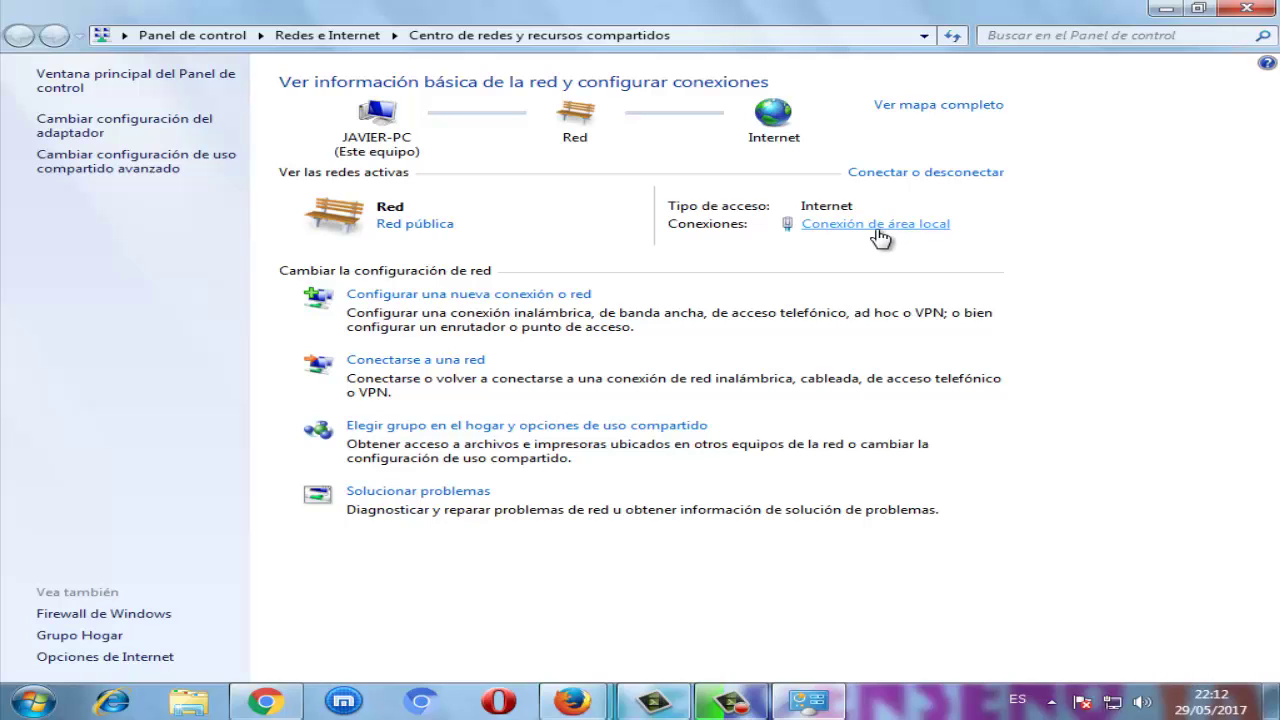
pyautogui.click(829, 228)
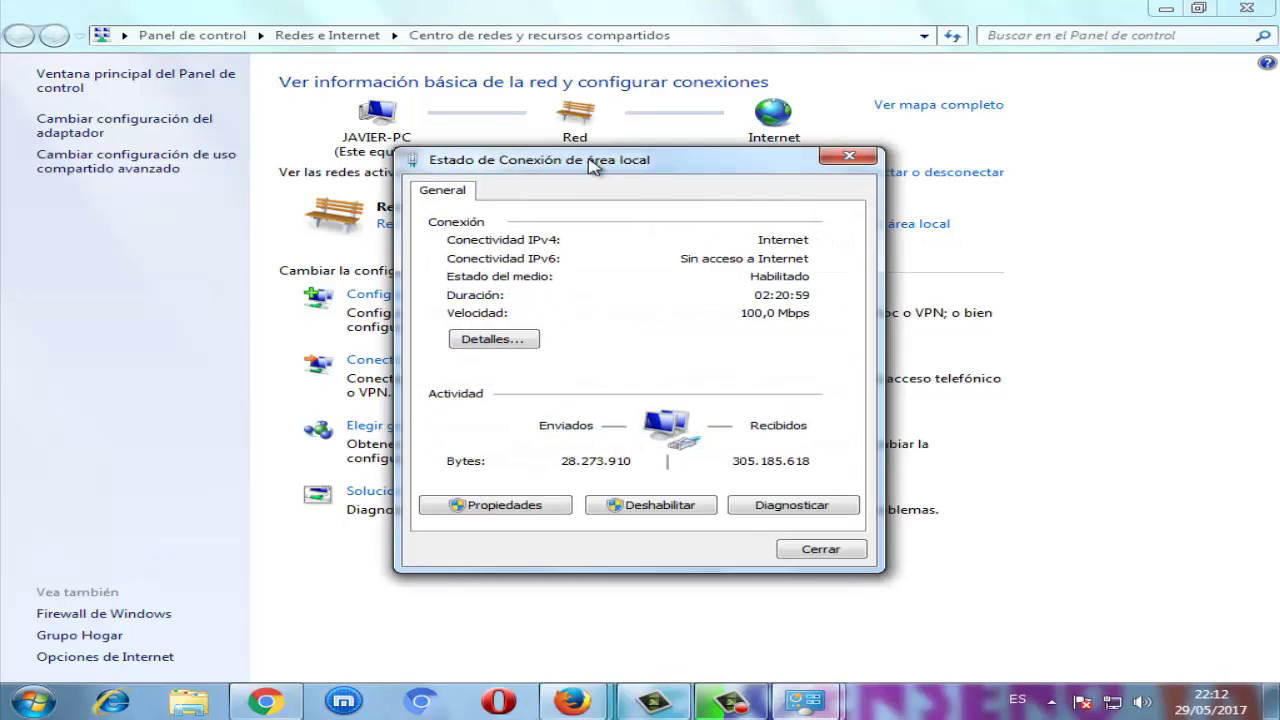
pyautogui.moveTo(591, 166); pyautogui.dragTo(513, 138)
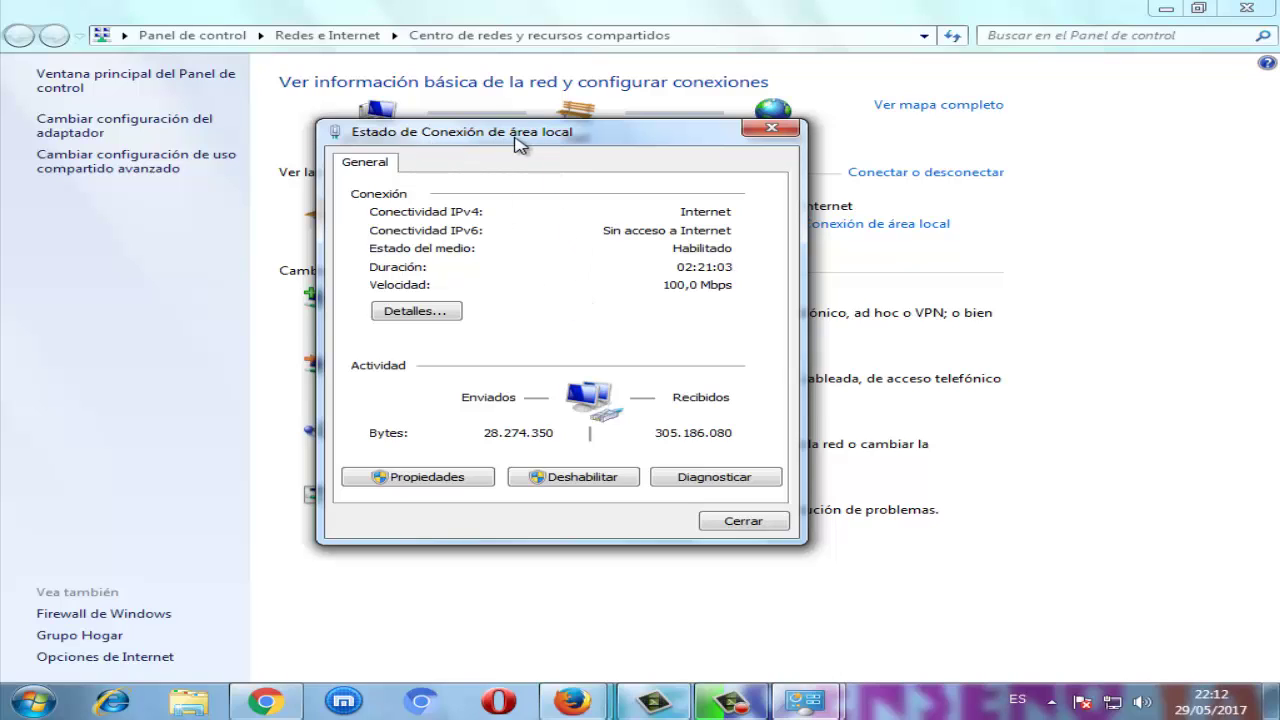
pyautogui.click(455, 478)
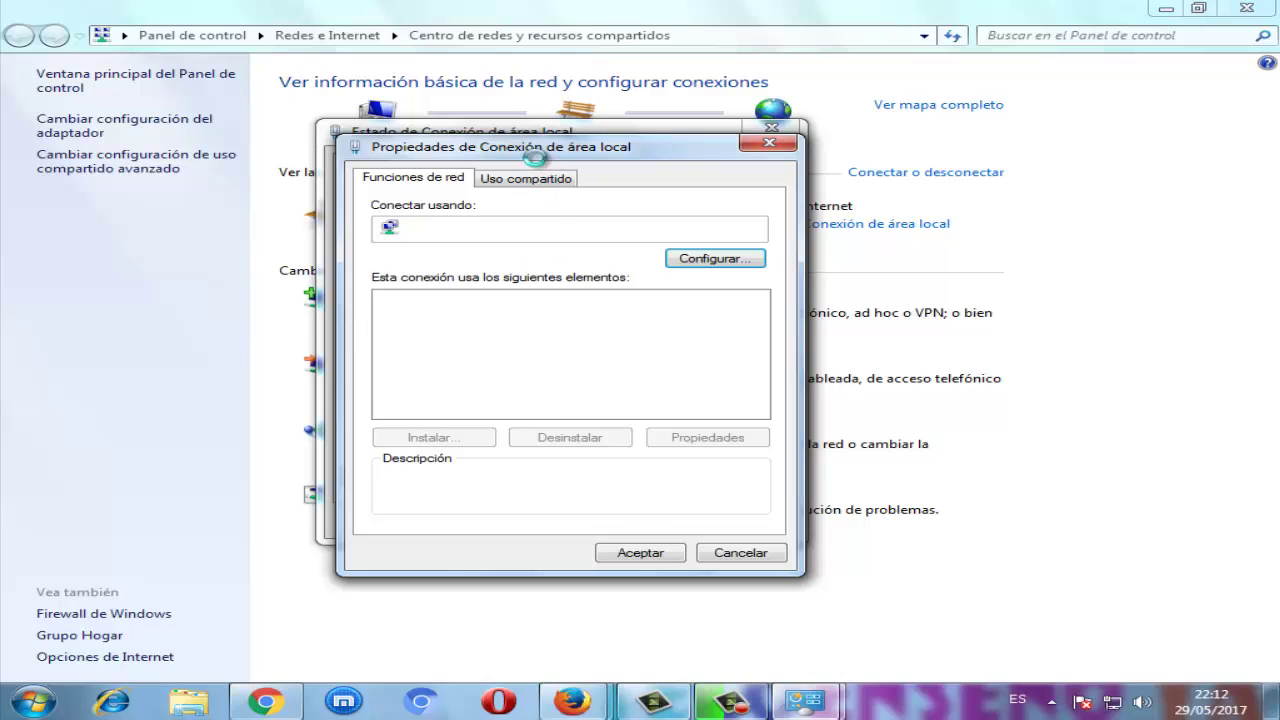
pyautogui.moveTo(531, 156); pyautogui.dragTo(529, 186)
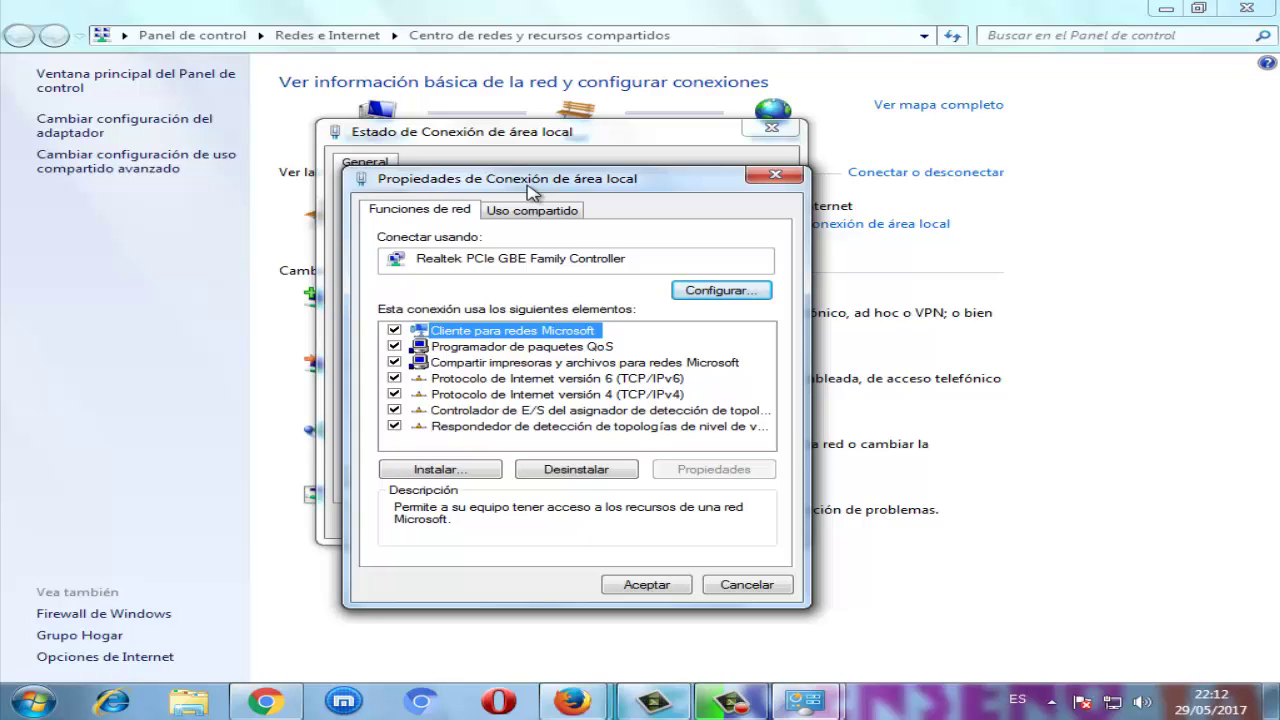
# Step: Open the properties of Protocolo de Internet versión 4 (TCP/IPv4) for the Local Area Connection
pyautogui.click(488, 396)
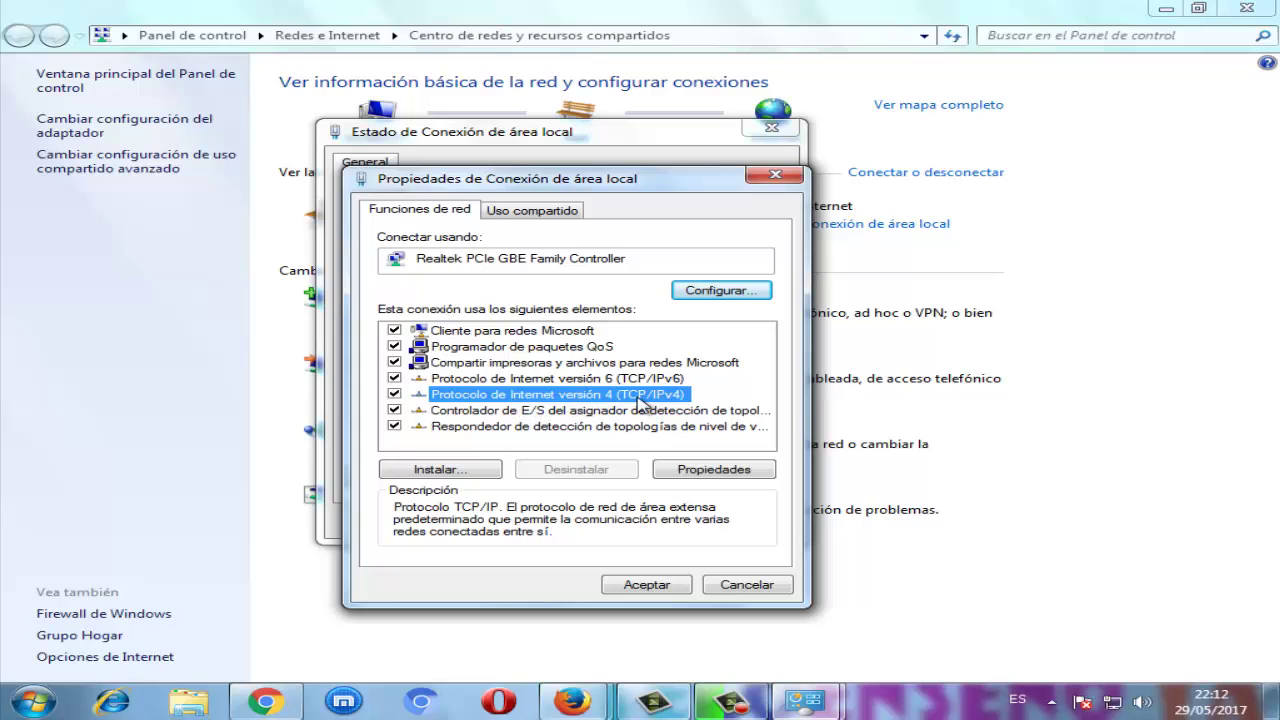
pyautogui.click(738, 471)
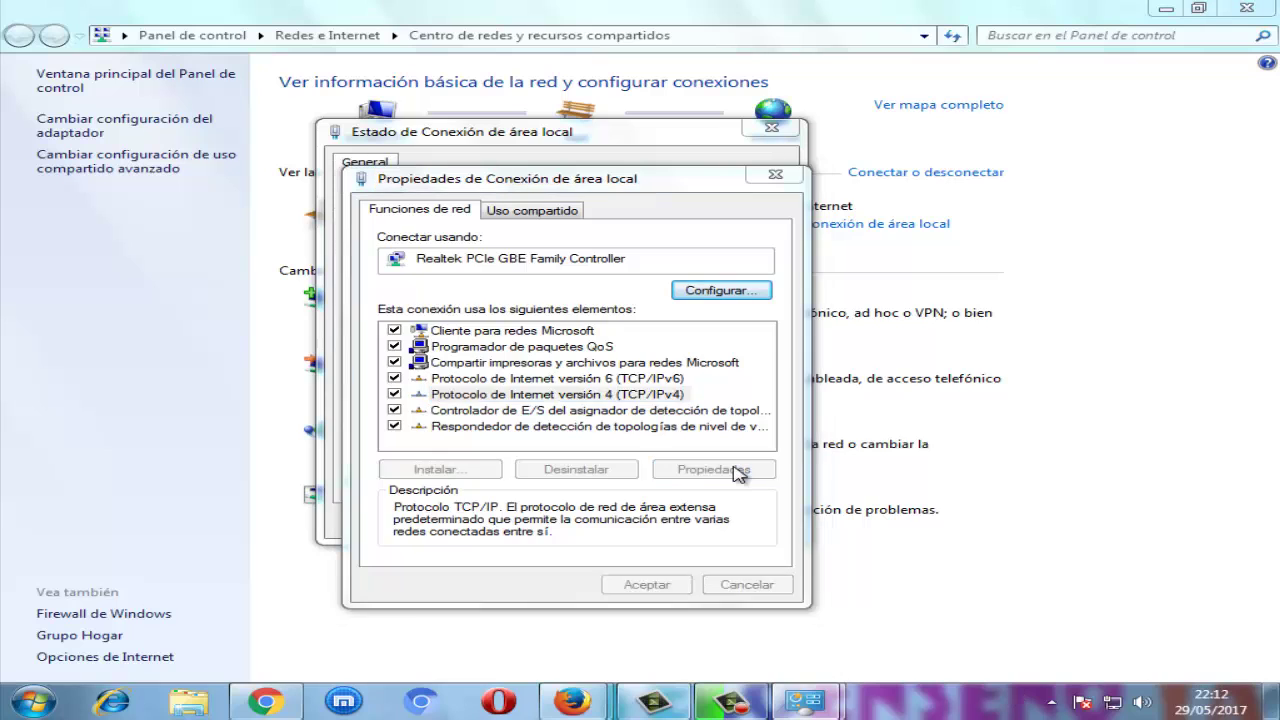
pyautogui.moveTo(580, 258); pyautogui.dragTo(603, 160)
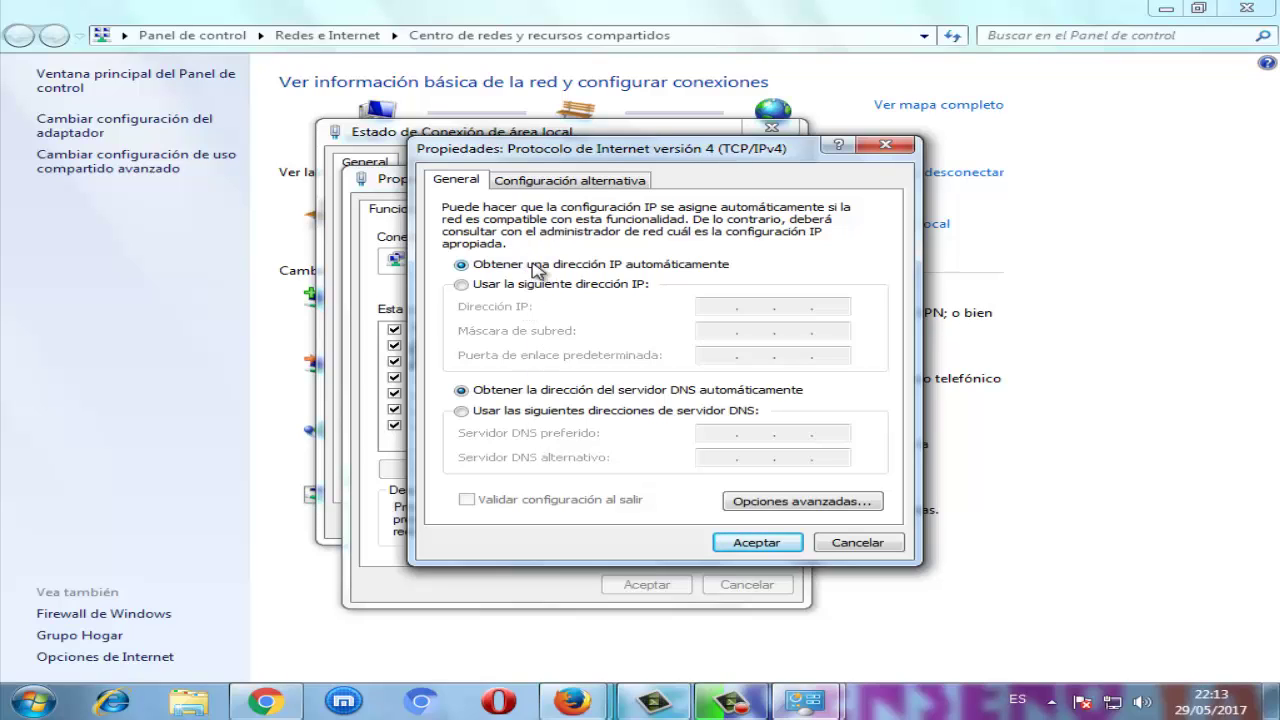
# Step: Try manual DNS servers in the IPv4 properties, 8.8.8.8 preferred and 8.8.4.4 alternate, and cancel out of the connection dialogs
pyautogui.click(463, 412)
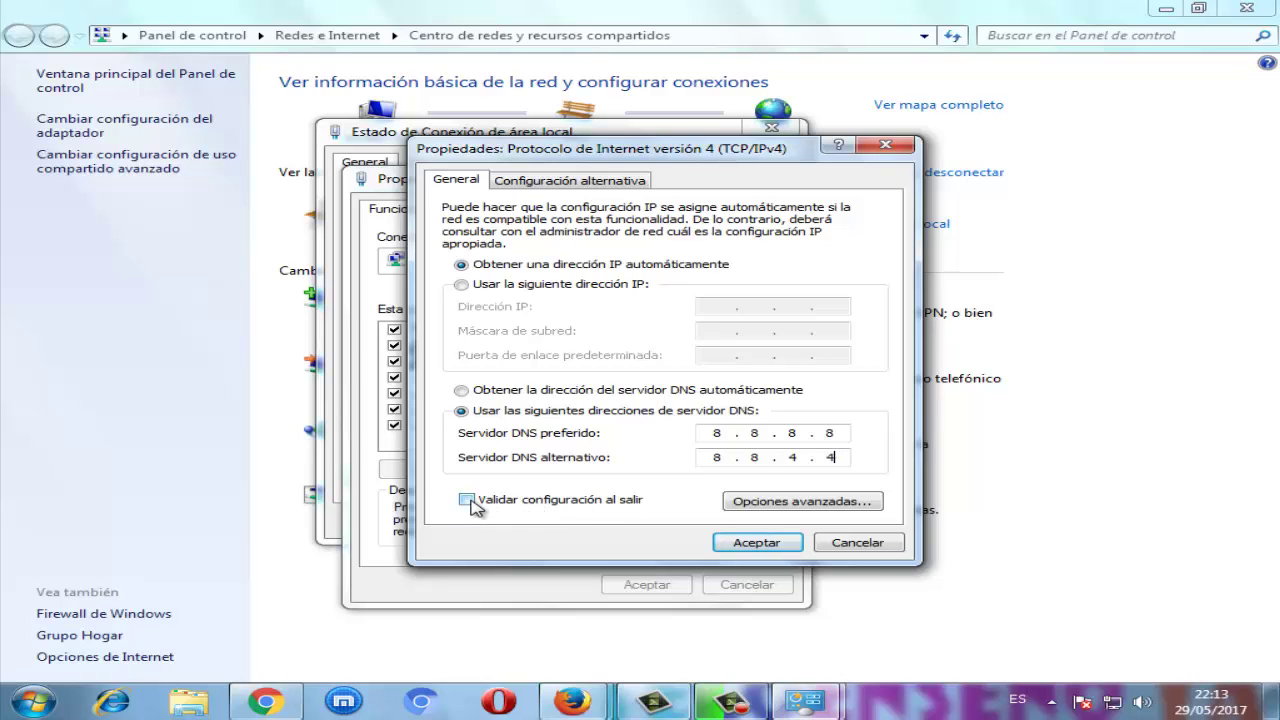
pyautogui.click(855, 543)
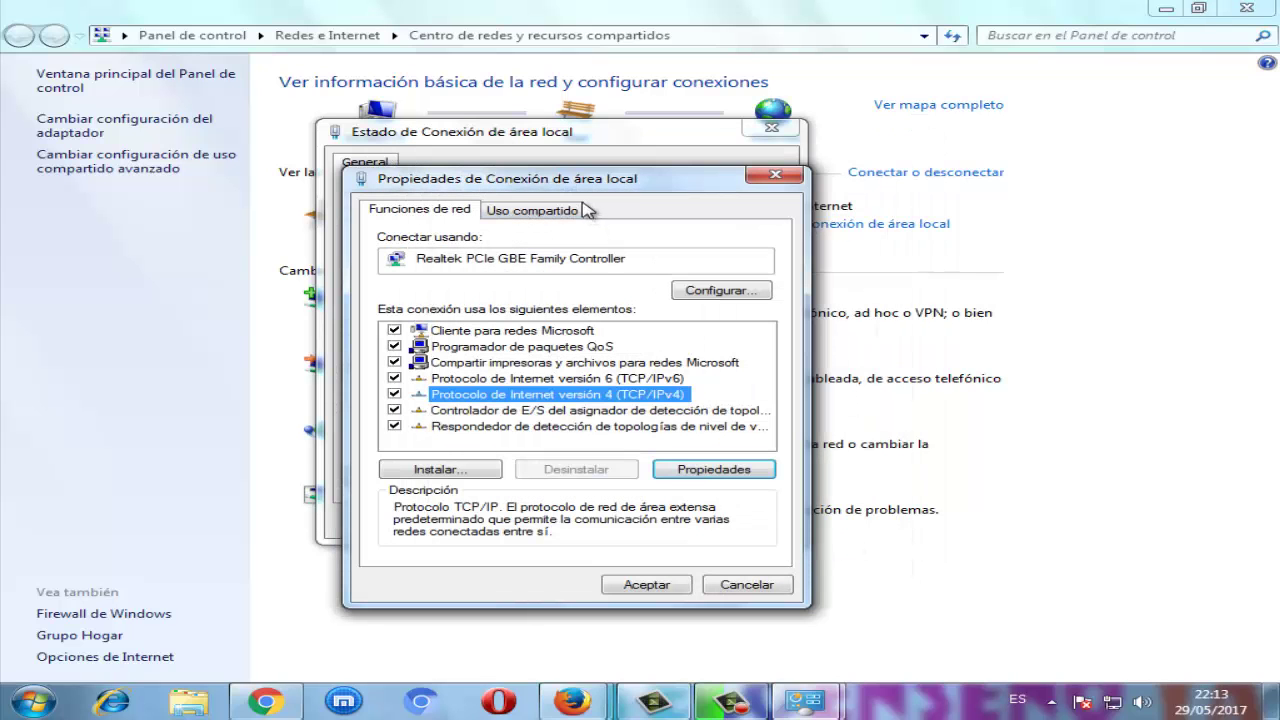
pyautogui.moveTo(575, 180); pyautogui.dragTo(674, 137)
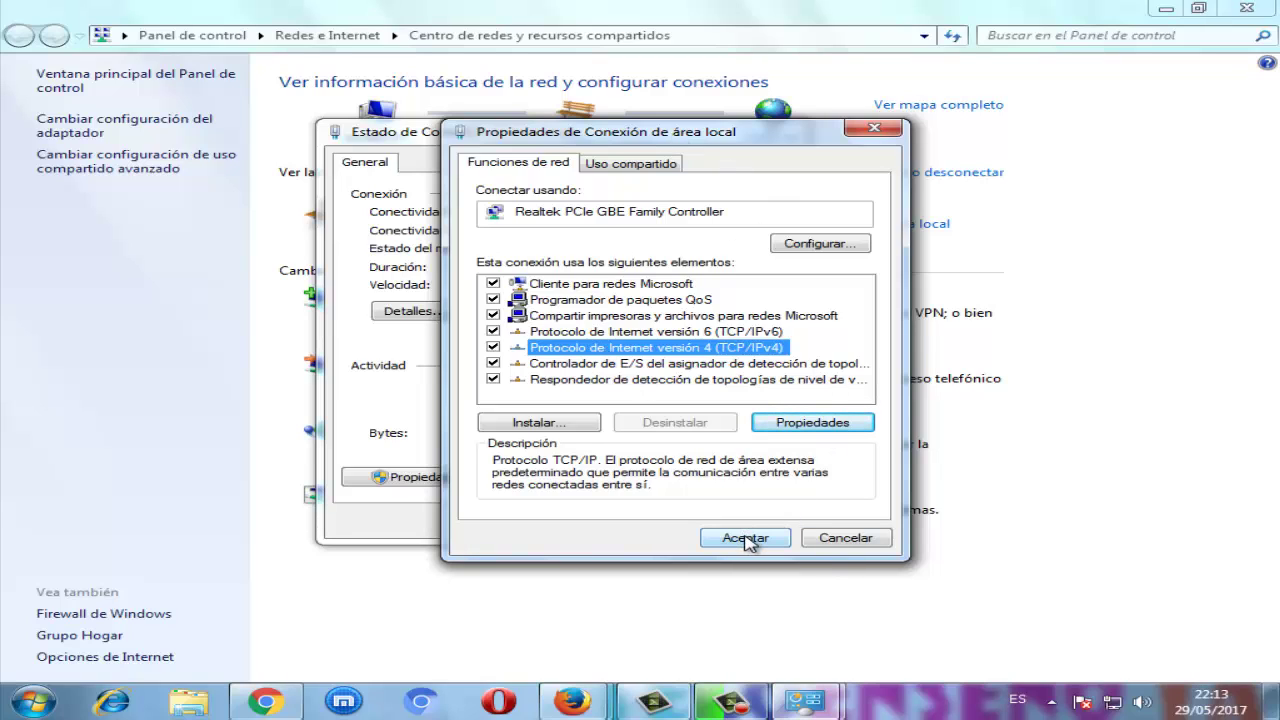
pyautogui.click(838, 542)
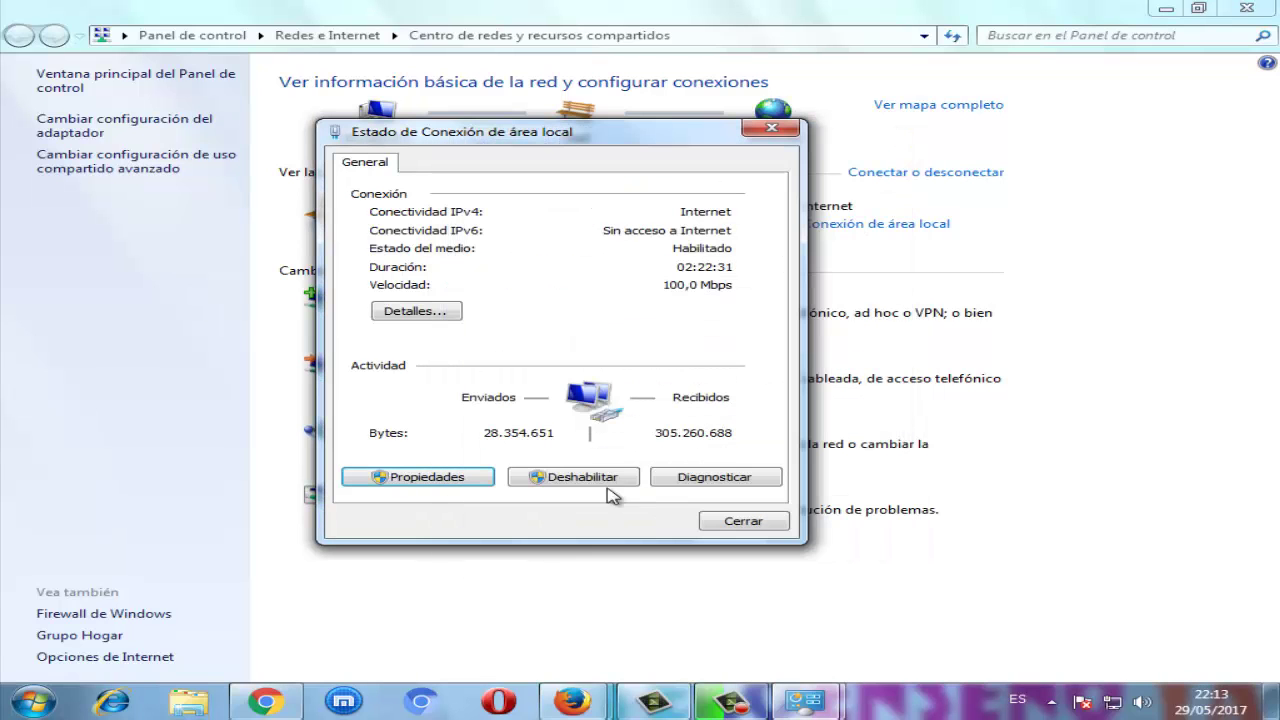
pyautogui.click(771, 128)
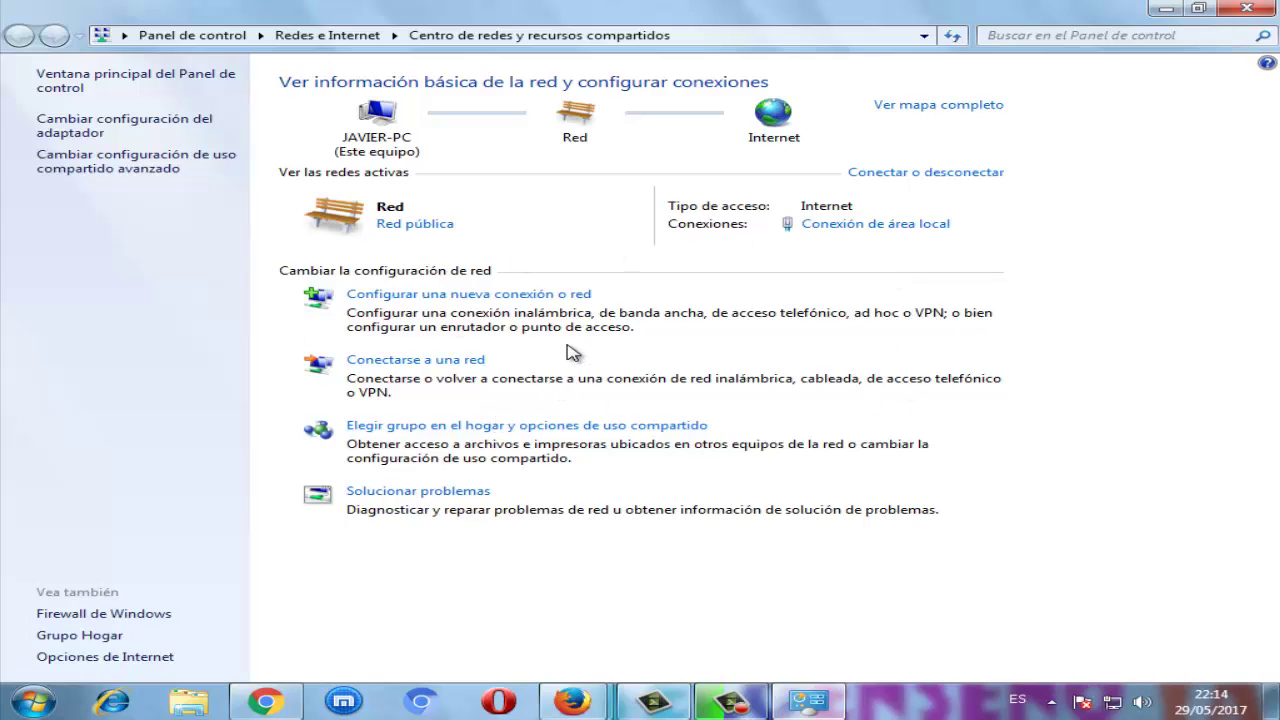
# Step: Review the IPv4 and IPv6 protocol entries in the Local Area Connection's properties, and close all the network windows
pyautogui.click(840, 226)
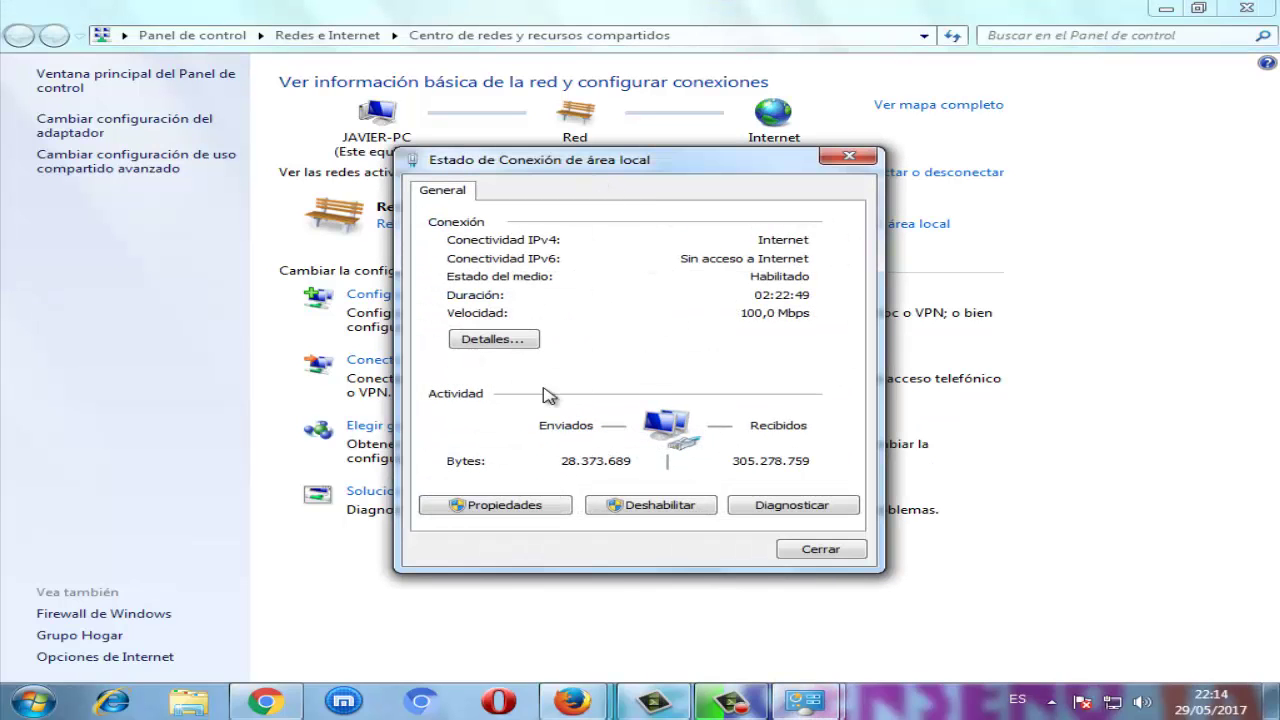
pyautogui.click(537, 505)
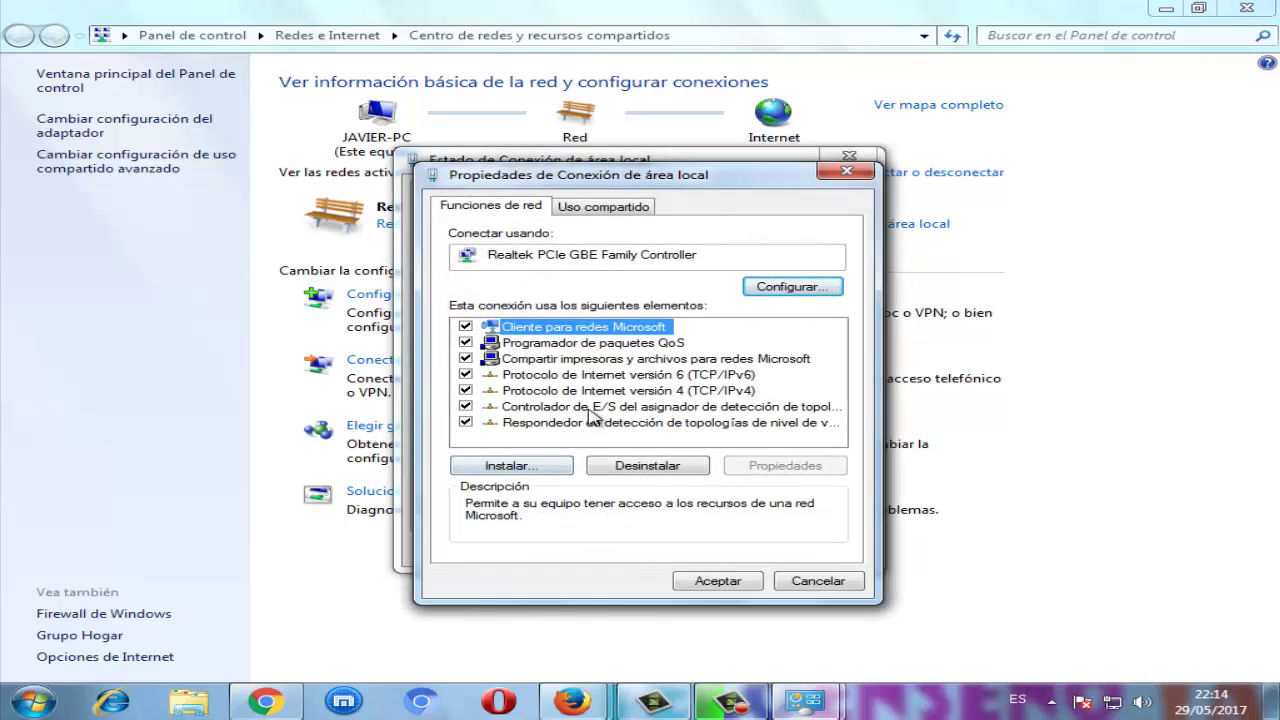
pyautogui.click(562, 394)
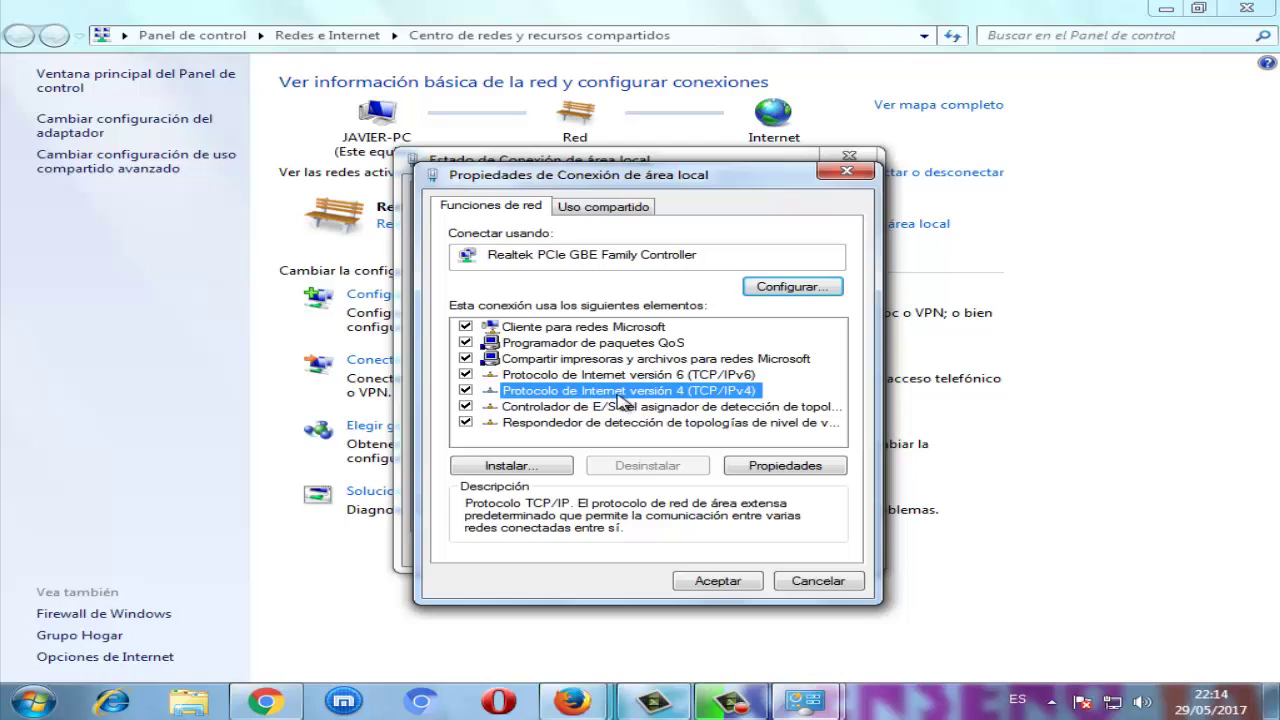
pyautogui.click(665, 376)
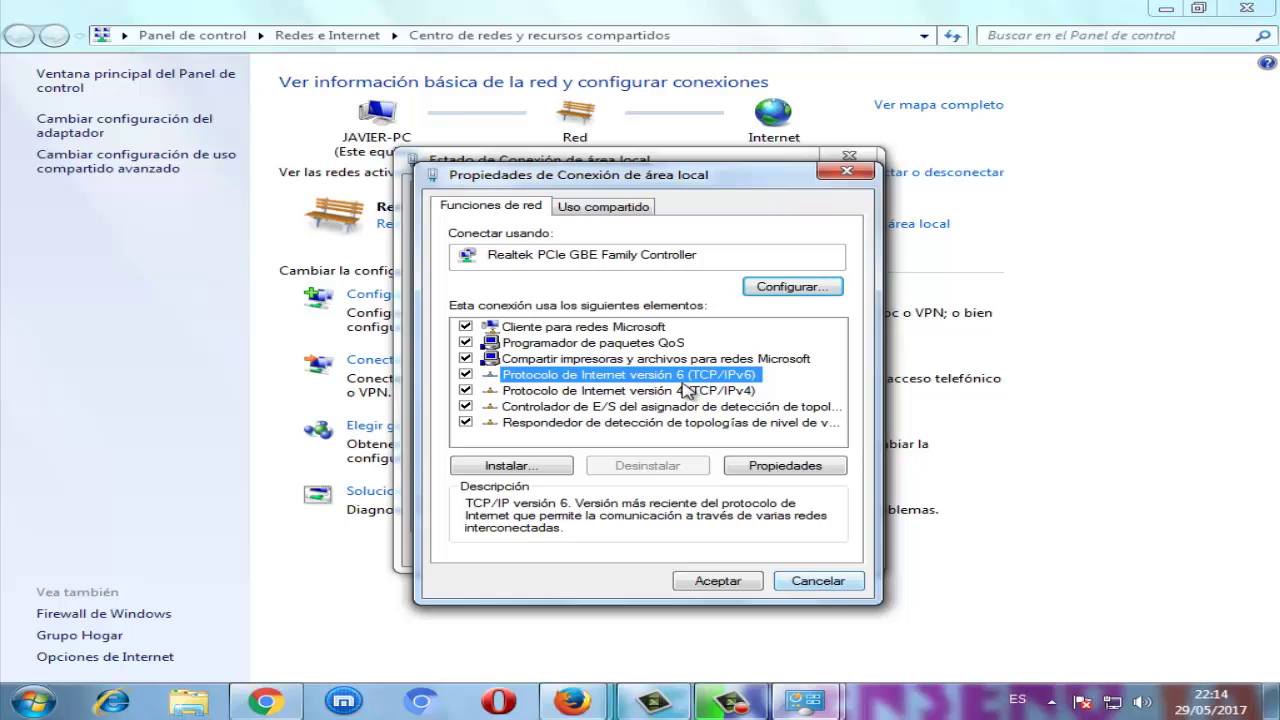
pyautogui.click(818, 582)
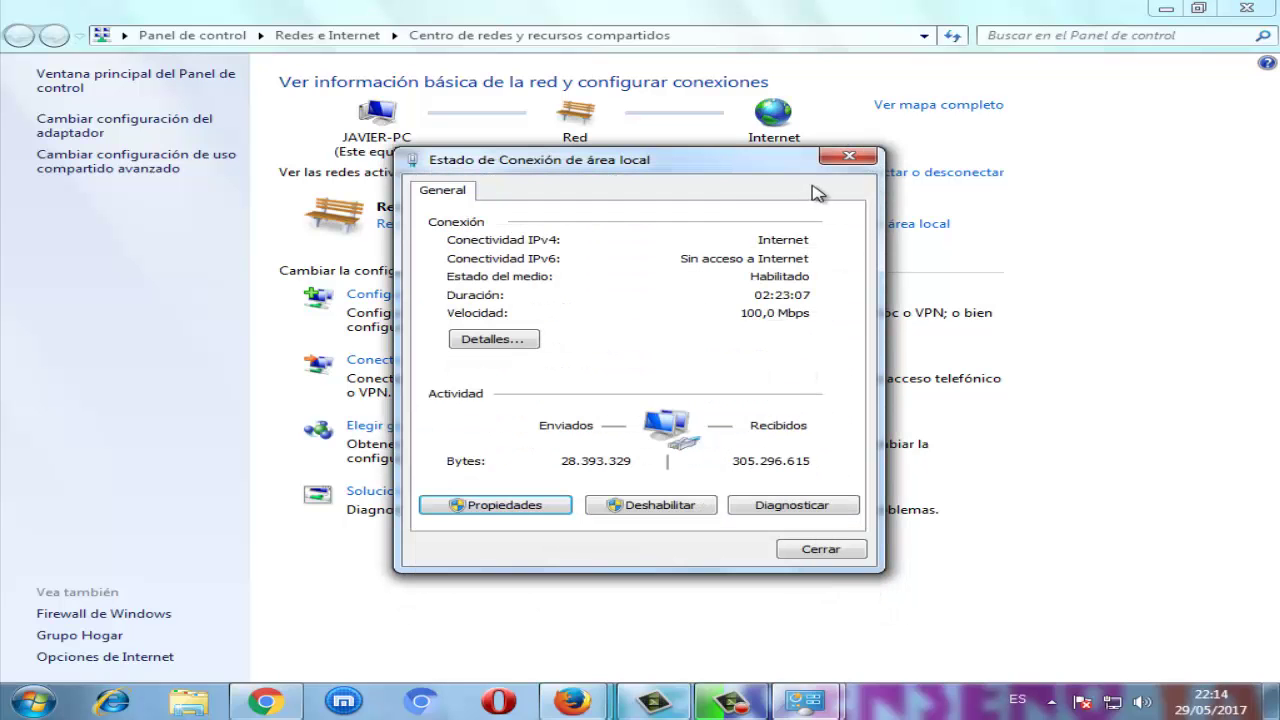
pyautogui.click(840, 164)
pyautogui.click(1246, 8)
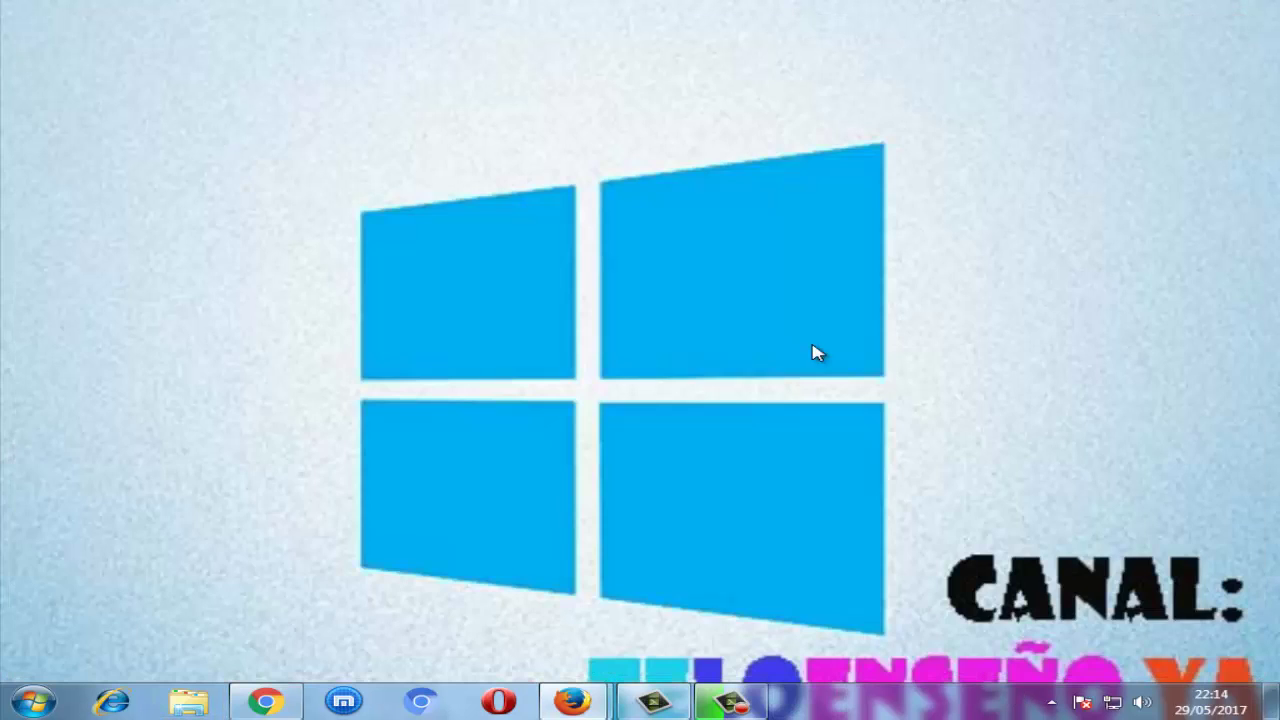